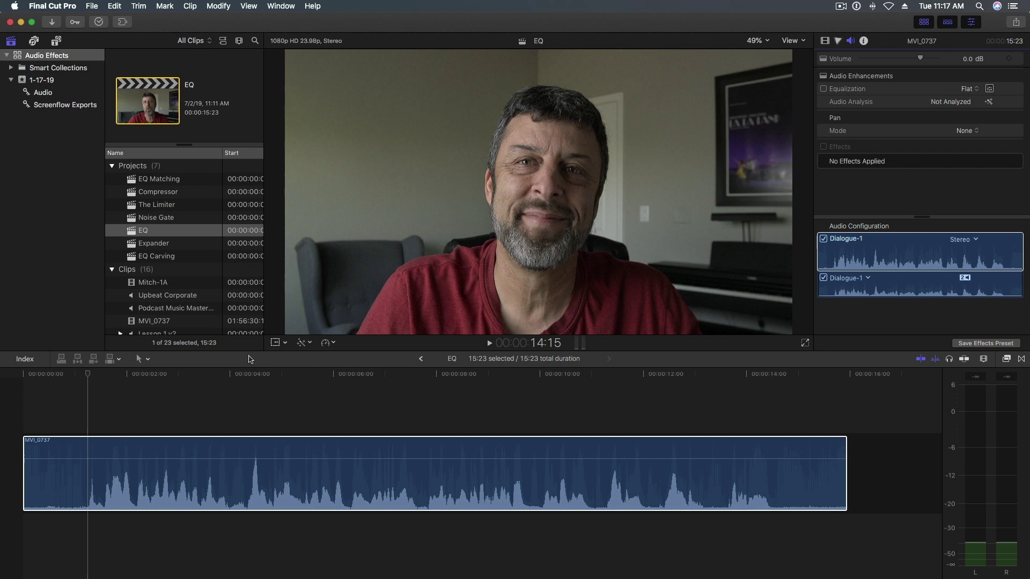
Play the interview clip to hear the untreated dialogue, then park the playhead near one second.
{"action": "key", "text": "space"}
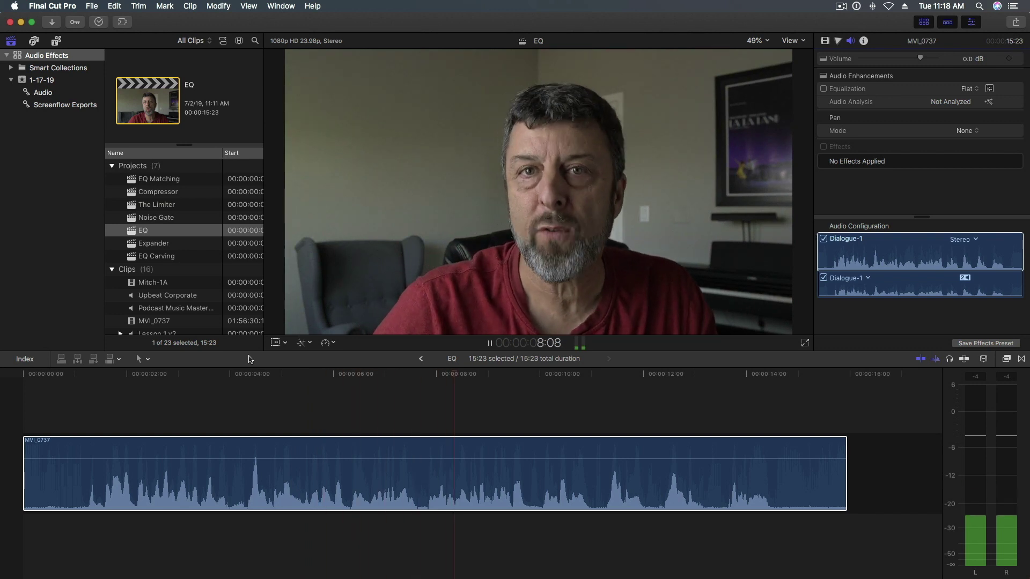
{"action": "key", "text": "space"}
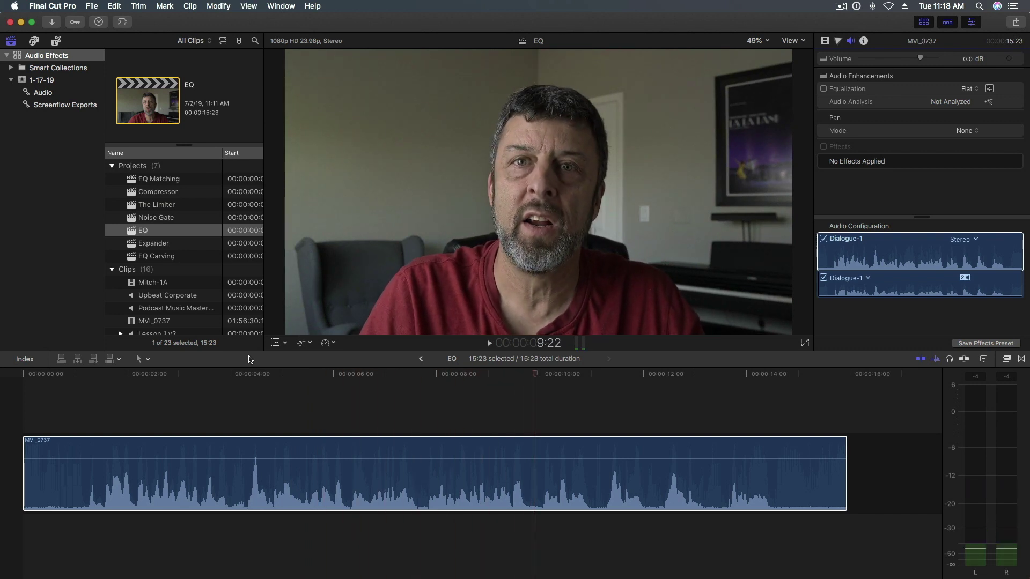
{"action": "left_click", "coordinate": [84, 375]}
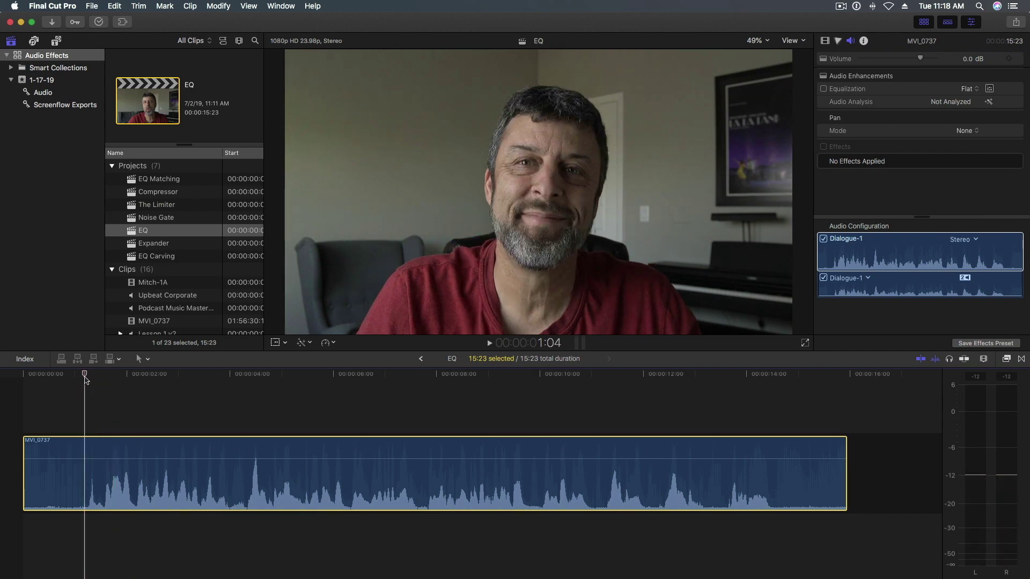
Apply the Channel EQ effect to the Dialogue-1 audio of MVI_0737 and open its graphical editor.
{"action": "left_click", "coordinate": [890, 250]}
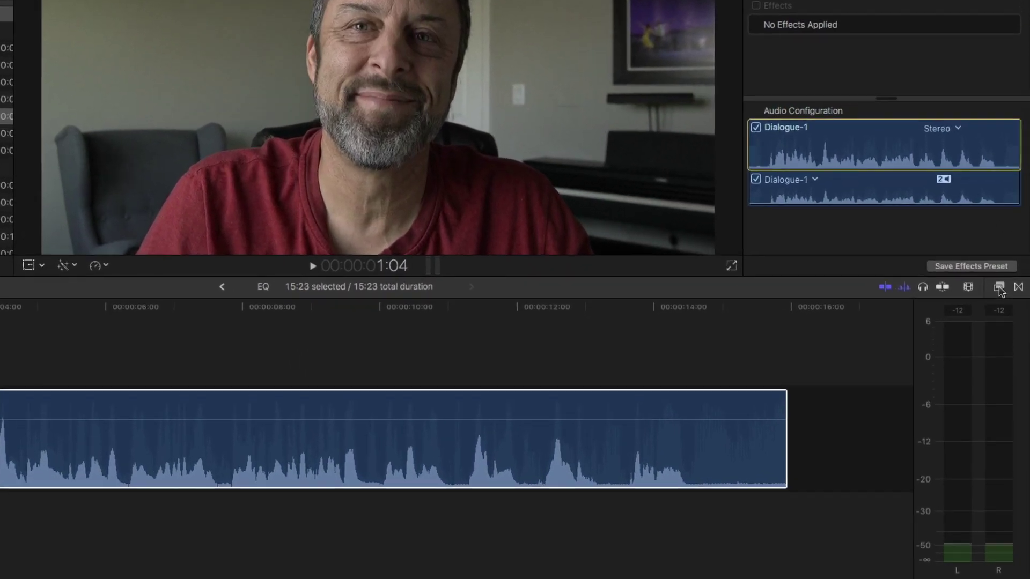
{"action": "left_click", "coordinate": [1000, 289]}
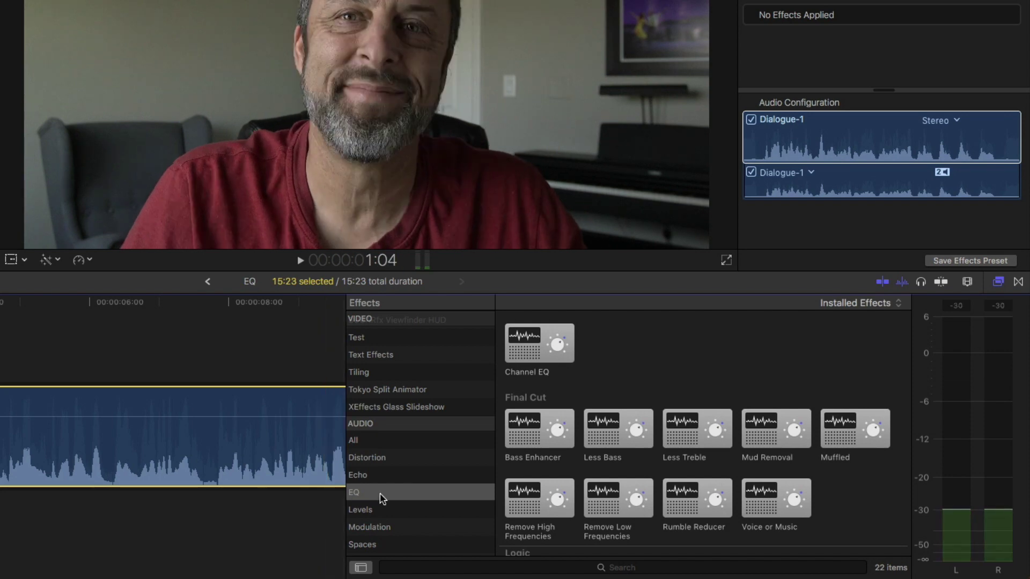
{"action": "left_click", "coordinate": [382, 498]}
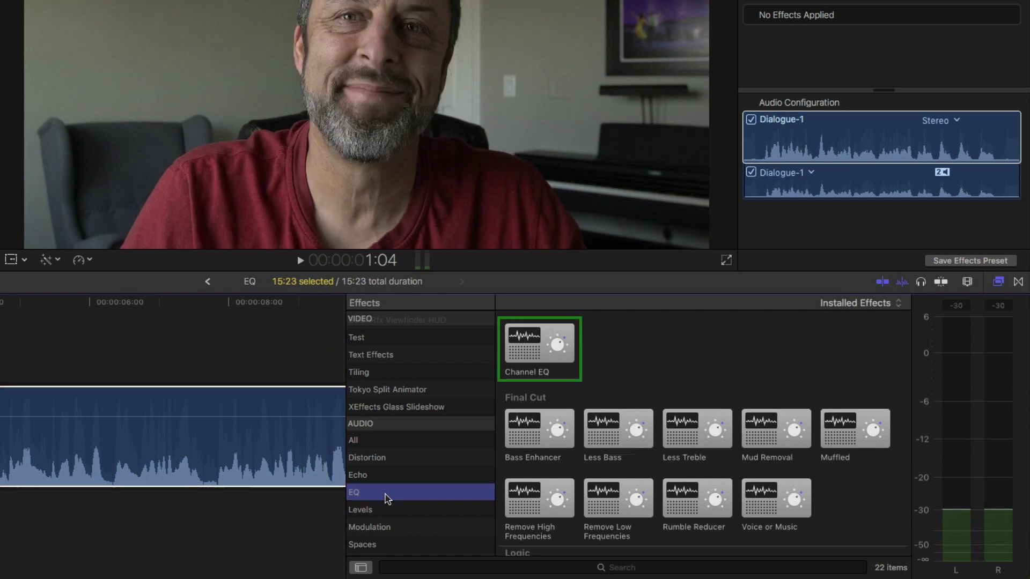
{"action": "left_click", "coordinate": [555, 338]}
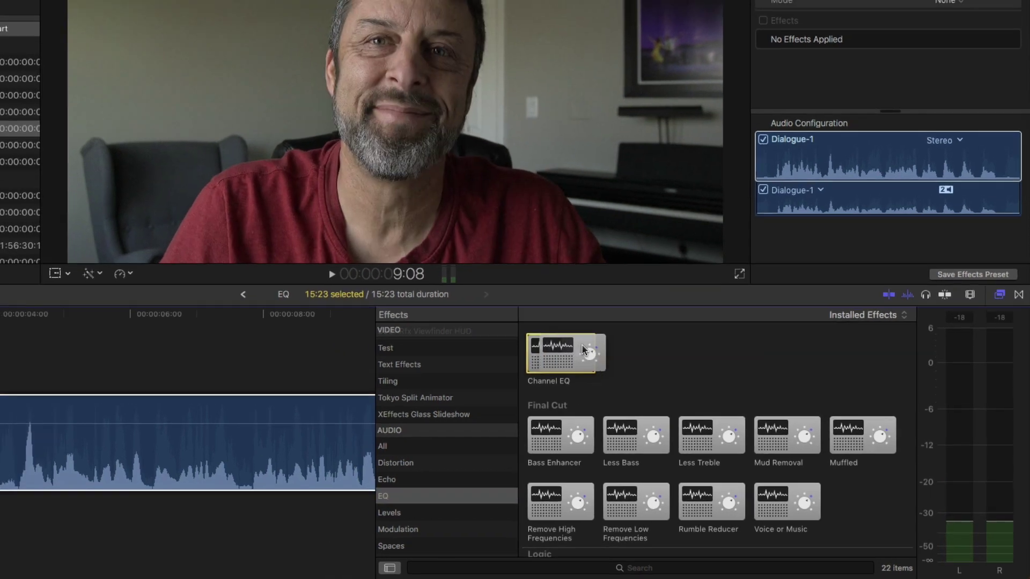
{"action": "left_click_drag", "start_coordinate": [583, 351], "coordinate": [33, 444]}
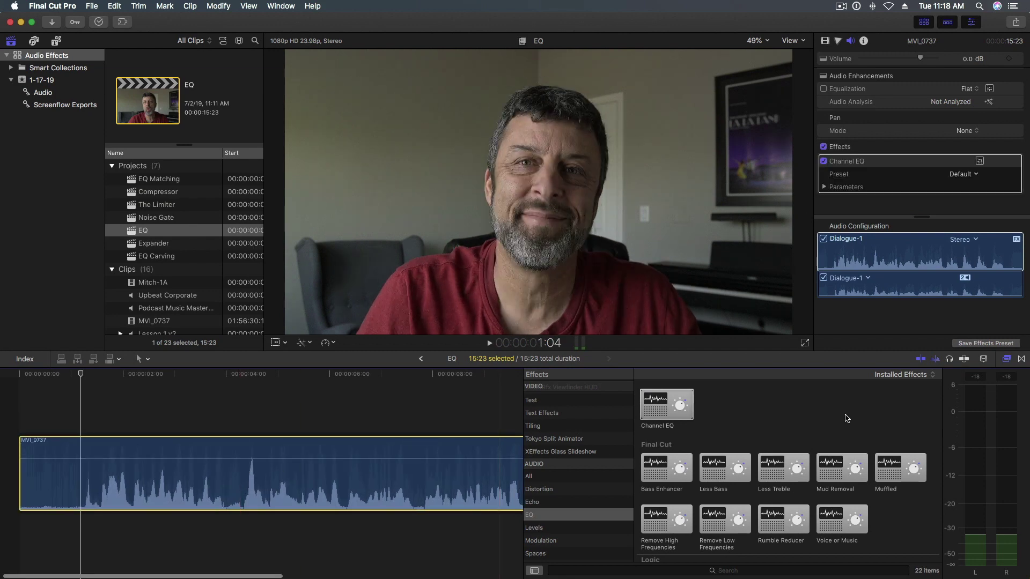
{"action": "left_click", "coordinate": [1007, 358]}
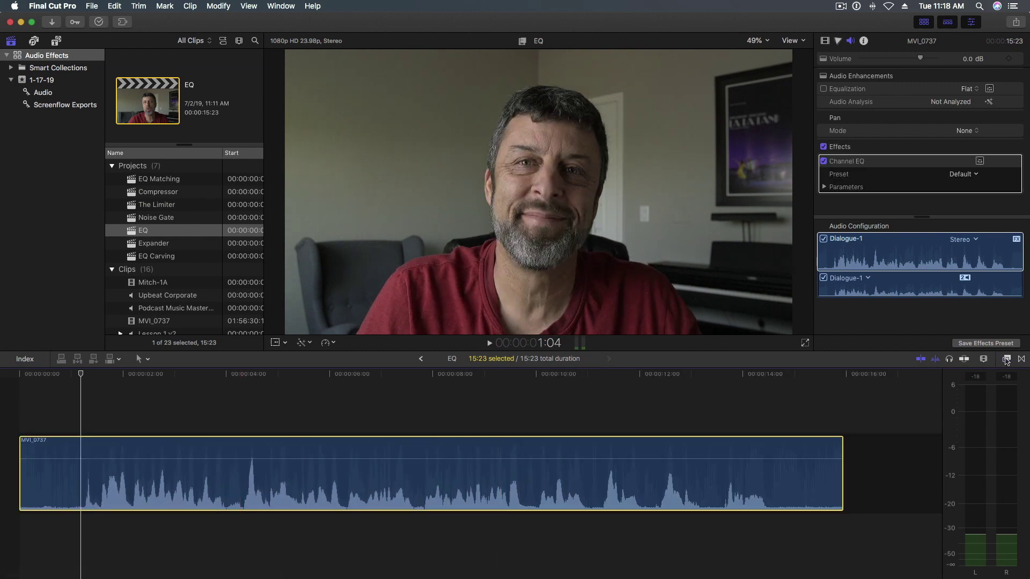
{"action": "left_click", "coordinate": [1002, 319]}
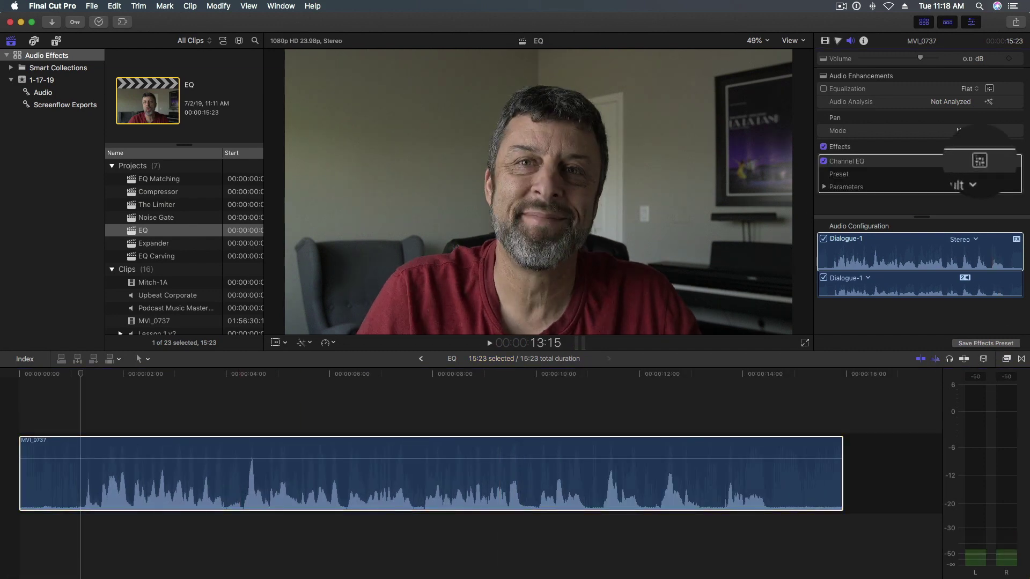
{"action": "left_click", "coordinate": [980, 161]}
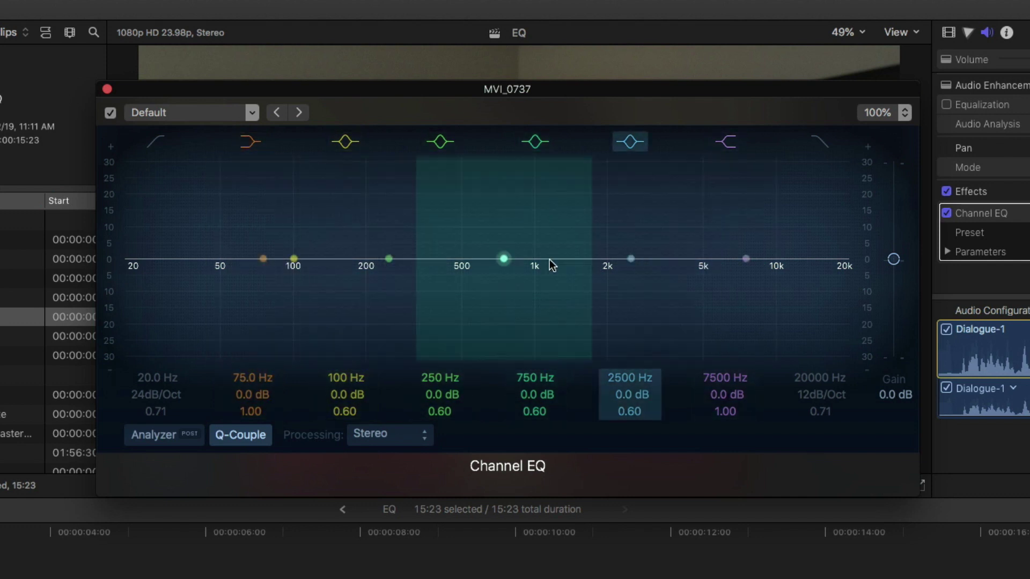
Lift the 100 Hz band to +12.5 dB at 99 Hz and widen its Q to 0.30.
{"action": "left_click_drag", "start_coordinate": [264, 262], "coordinate": [266, 215]}
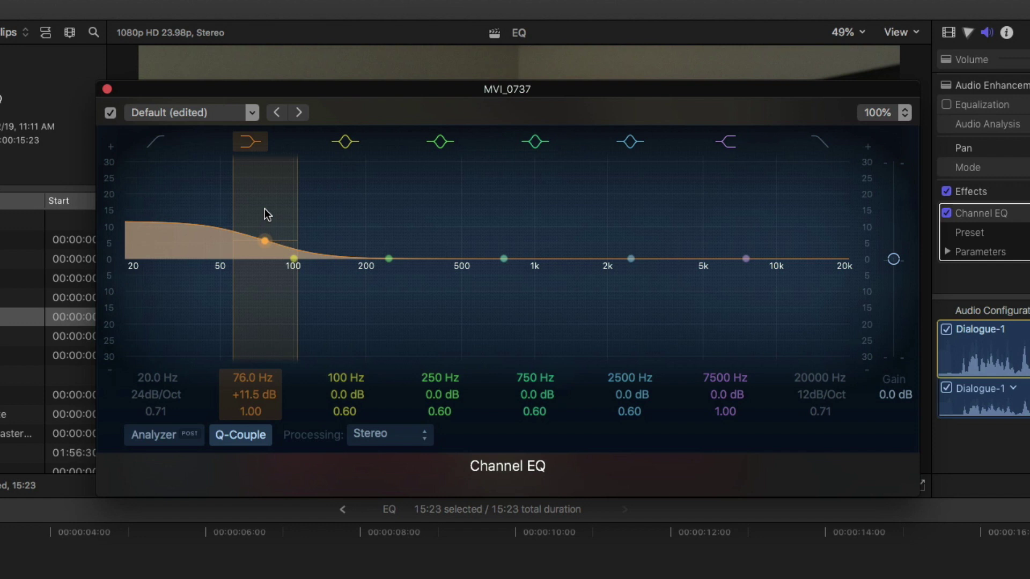
{"action": "key", "text": "super+z"}
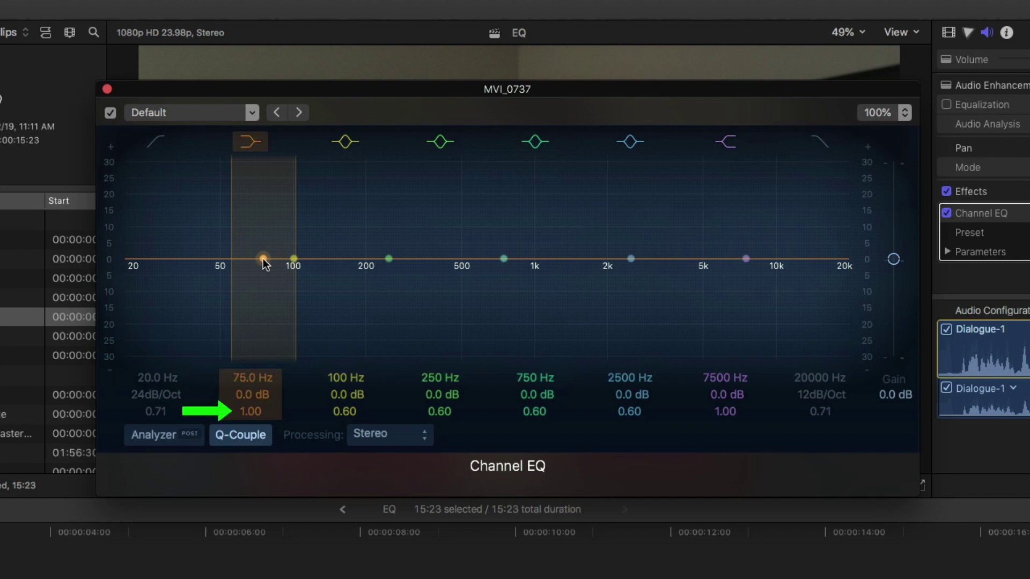
{"action": "left_click", "coordinate": [294, 260]}
{"action": "left_click_drag", "start_coordinate": [294, 260], "coordinate": [294, 204]}
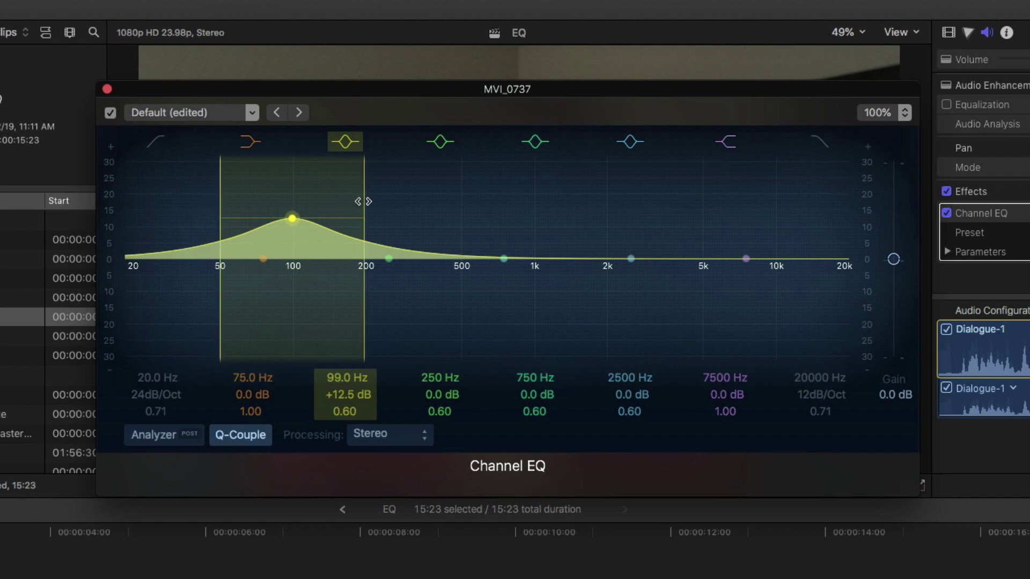
{"action": "left_click_drag", "start_coordinate": [363, 201], "coordinate": [301, 207]}
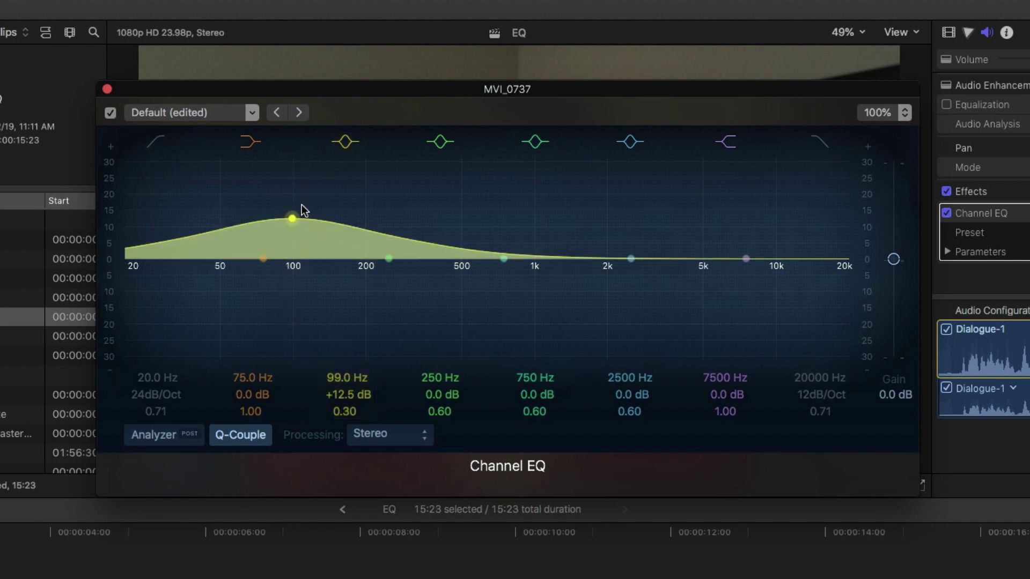
Reset the 99 Hz band to flat and toggle the 75 Hz low-shelf band off and on.
{"action": "left_click", "coordinate": [301, 205], "text": "alt"}
{"action": "left_click", "coordinate": [302, 204], "text": "alt"}
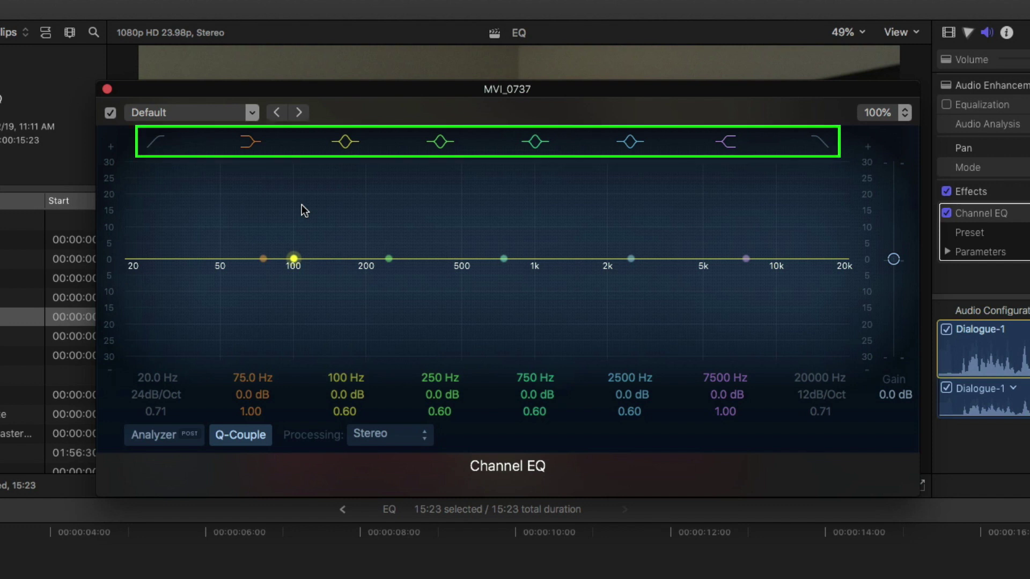
{"action": "left_click", "coordinate": [249, 144]}
{"action": "left_click", "coordinate": [249, 143]}
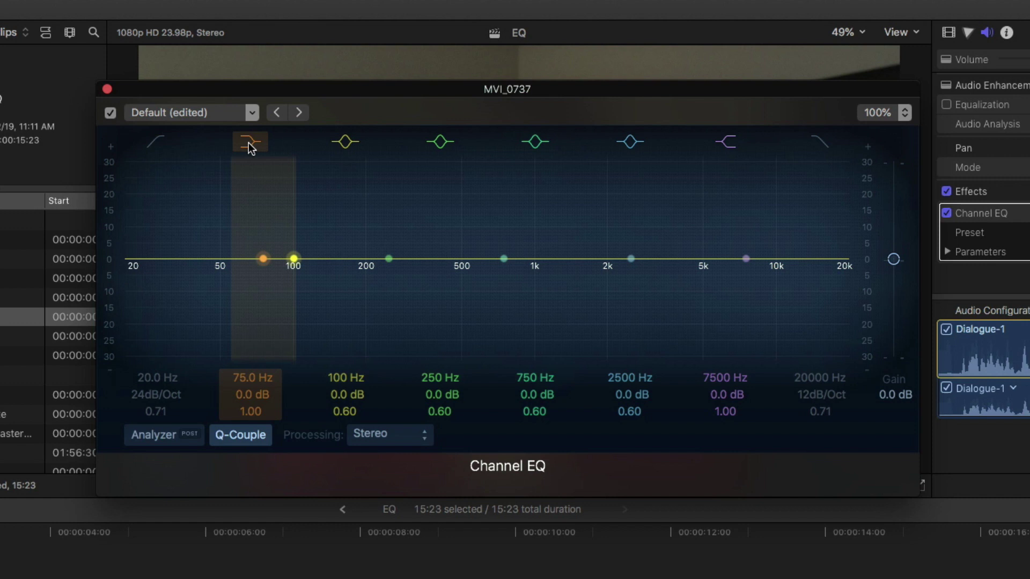
Try the 20 Hz low-cut, 20000 Hz high-cut and output gain, leaving filters off and gain 0 dB.
{"action": "left_click", "coordinate": [157, 143]}
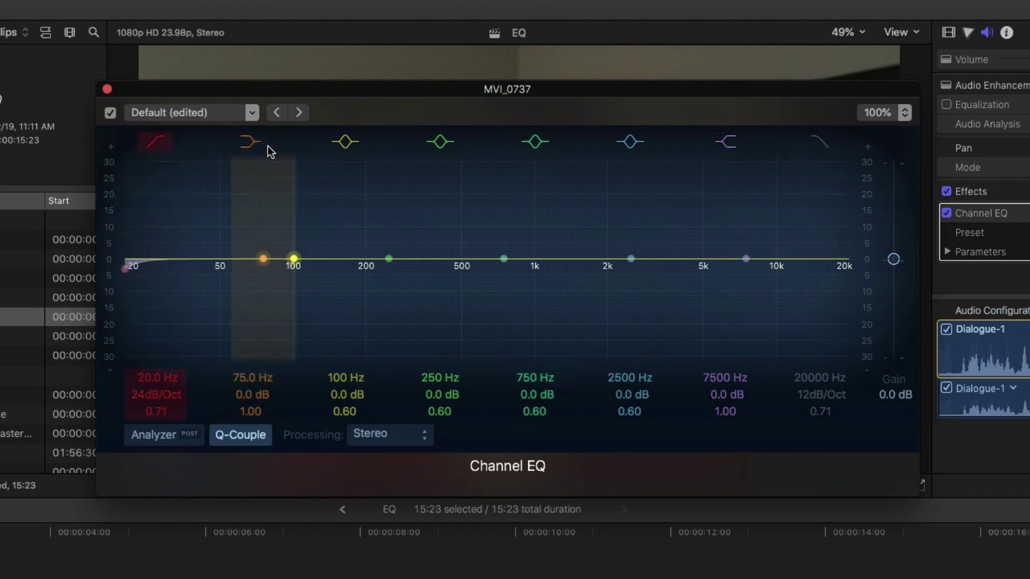
{"action": "left_click", "coordinate": [817, 144]}
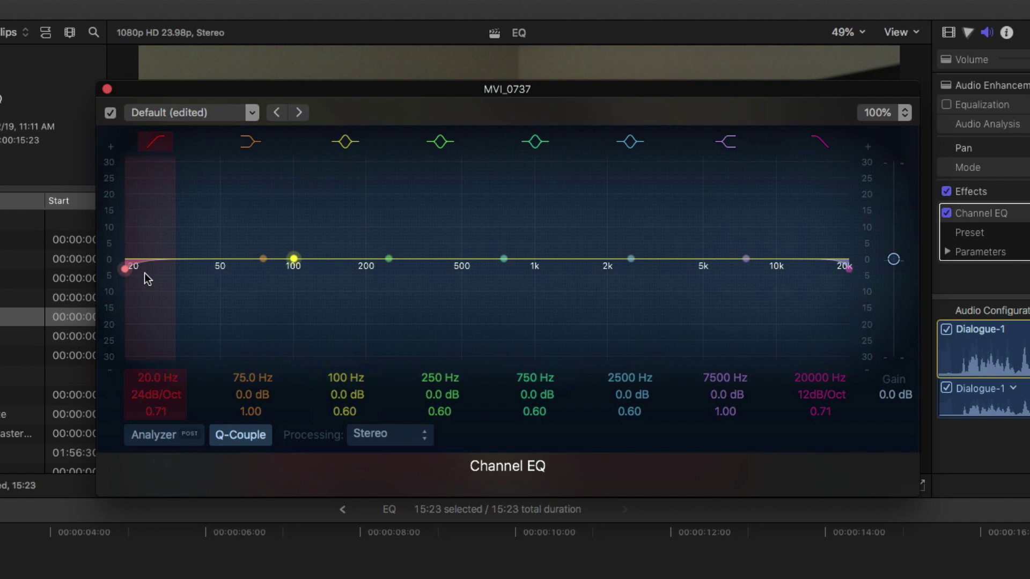
{"action": "left_click", "coordinate": [156, 142]}
{"action": "left_click", "coordinate": [818, 142]}
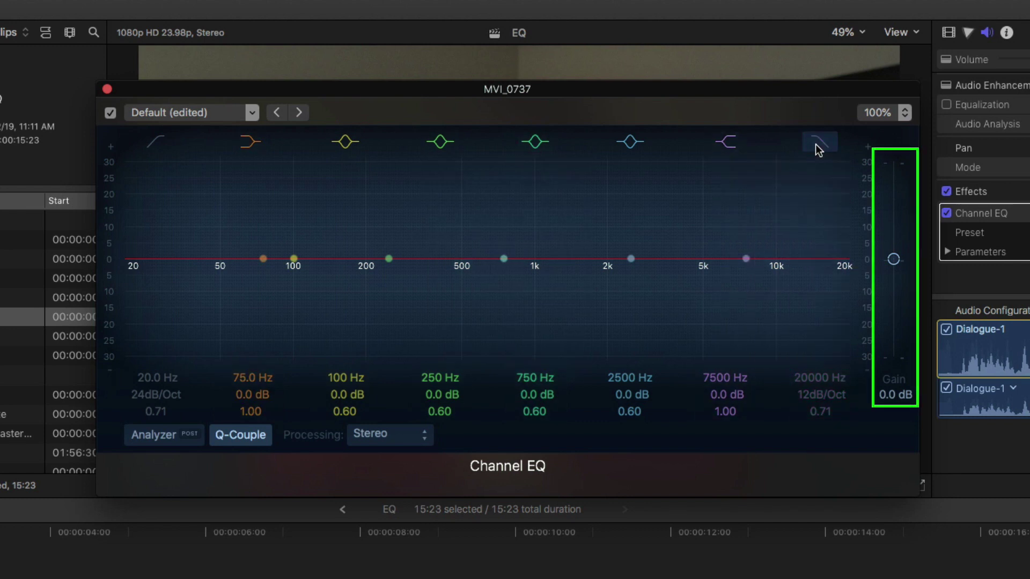
{"action": "left_click_drag", "start_coordinate": [893, 260], "coordinate": [902, 185]}
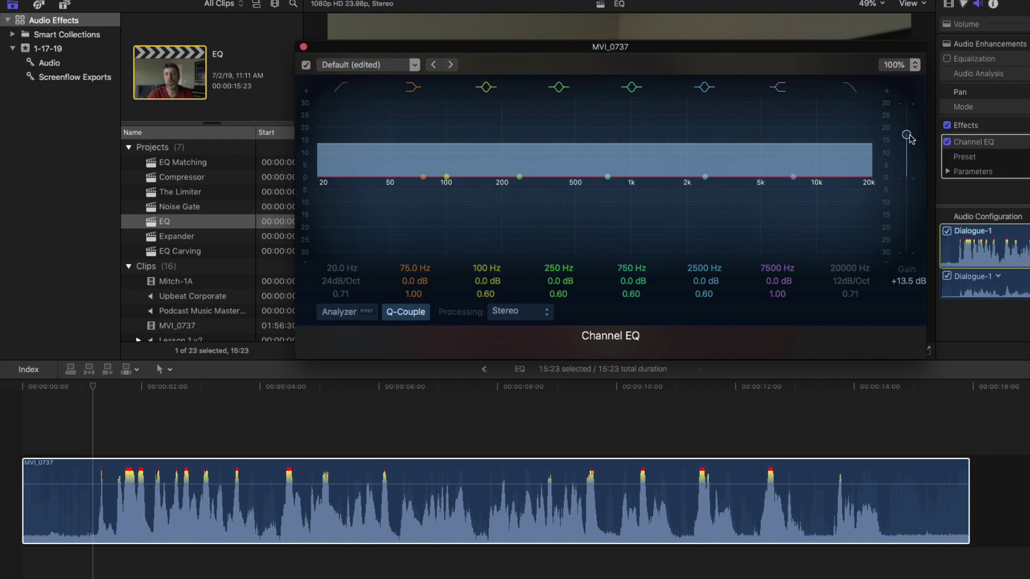
{"action": "left_click", "coordinate": [906, 135], "text": "alt"}
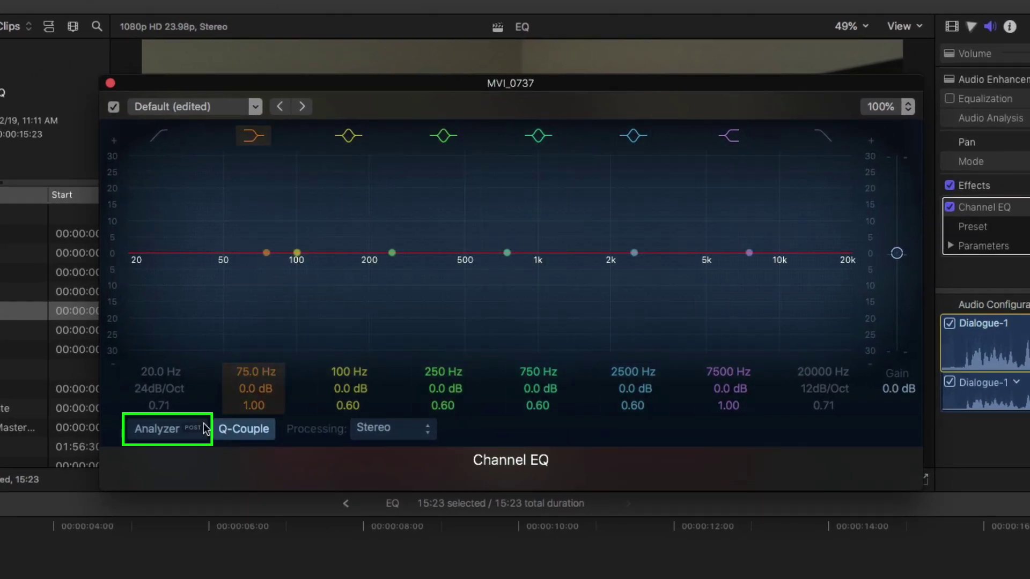
Turn on the Analyzer, play the clip to show its live spectrum, and switch Q-Couple off.
{"action": "left_click", "coordinate": [175, 430]}
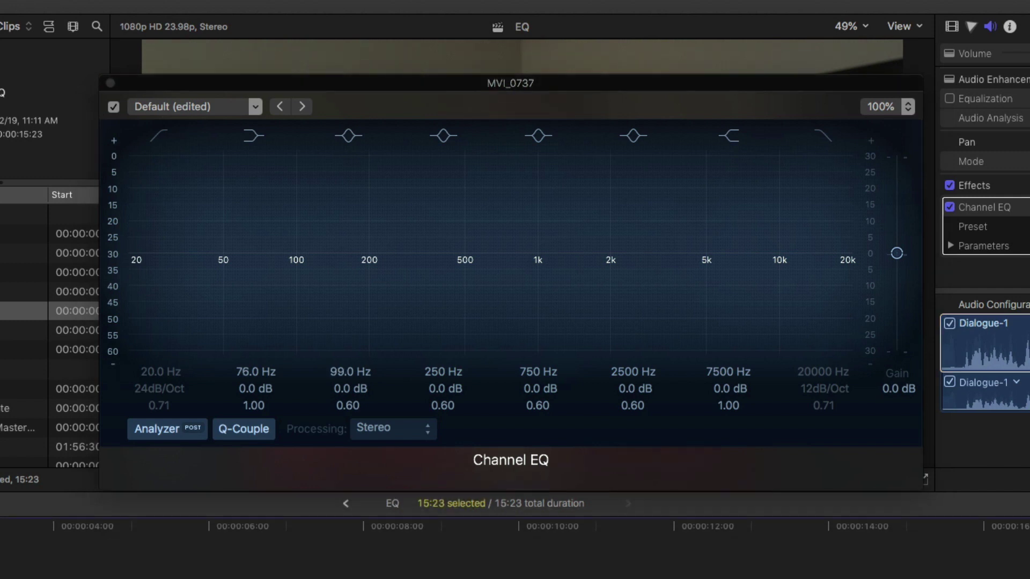
{"action": "key", "text": "space"}
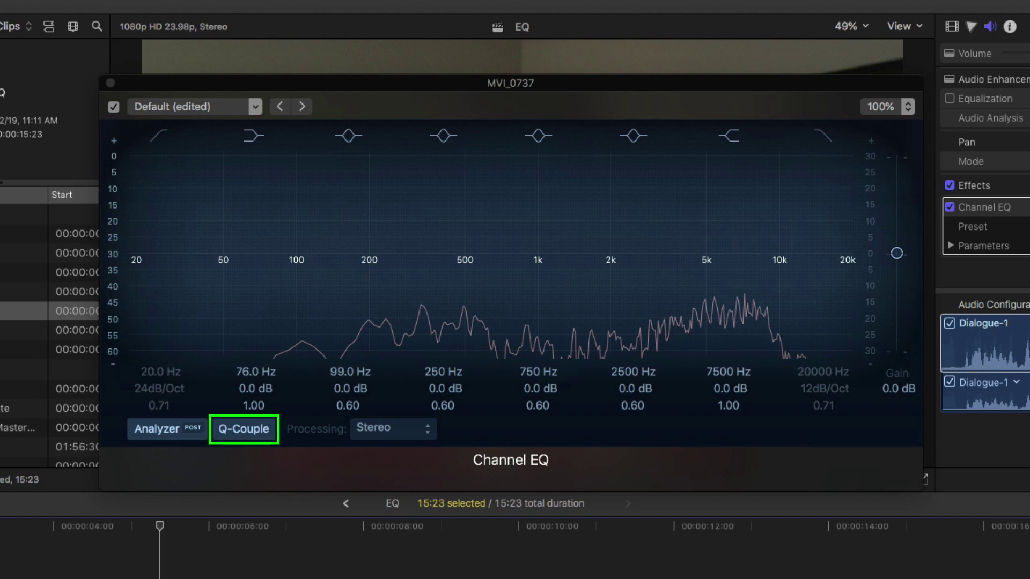
{"action": "left_click", "coordinate": [244, 430]}
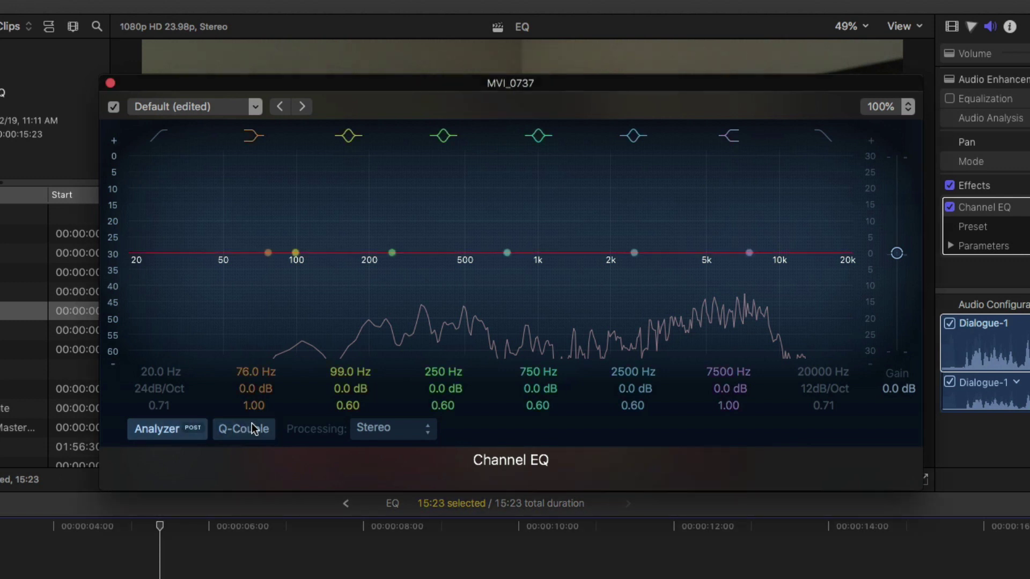
Test a boost on the 250 Hz band, return it to flat, and review the processing modes.
{"action": "left_click_drag", "start_coordinate": [391, 254], "coordinate": [387, 194]}
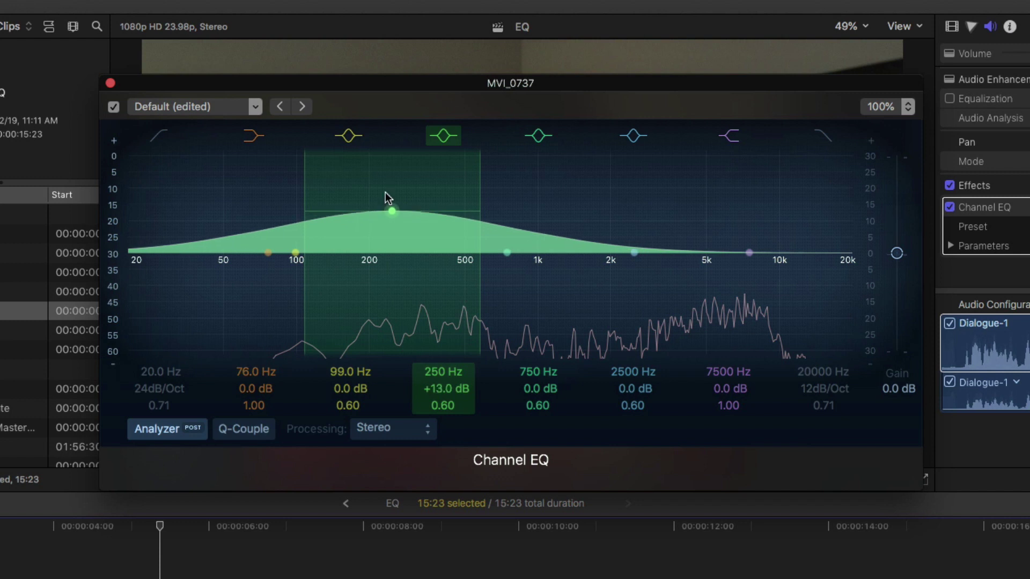
{"action": "key", "text": "super+z"}
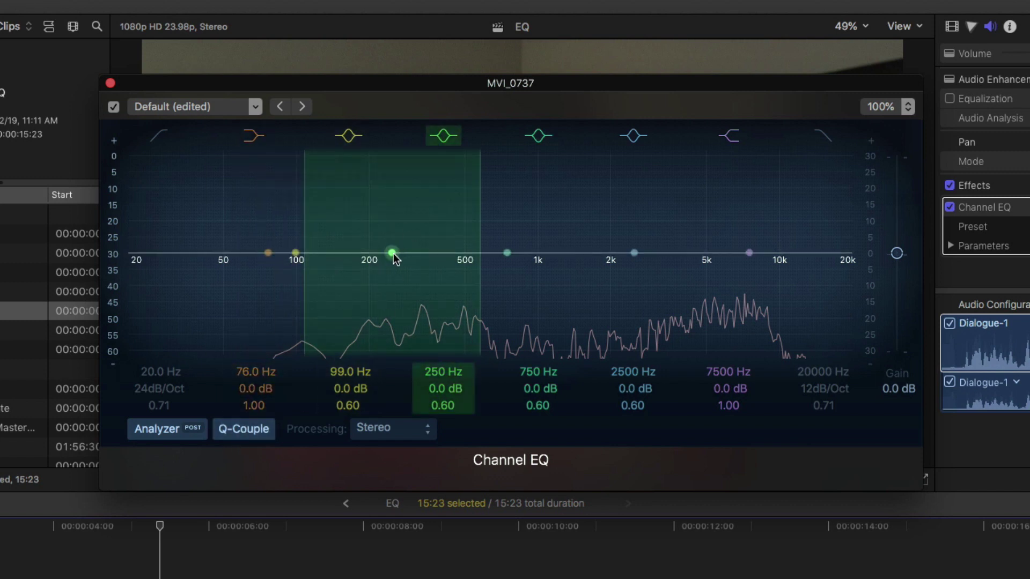
{"action": "left_click_drag", "start_coordinate": [394, 253], "coordinate": [392, 161]}
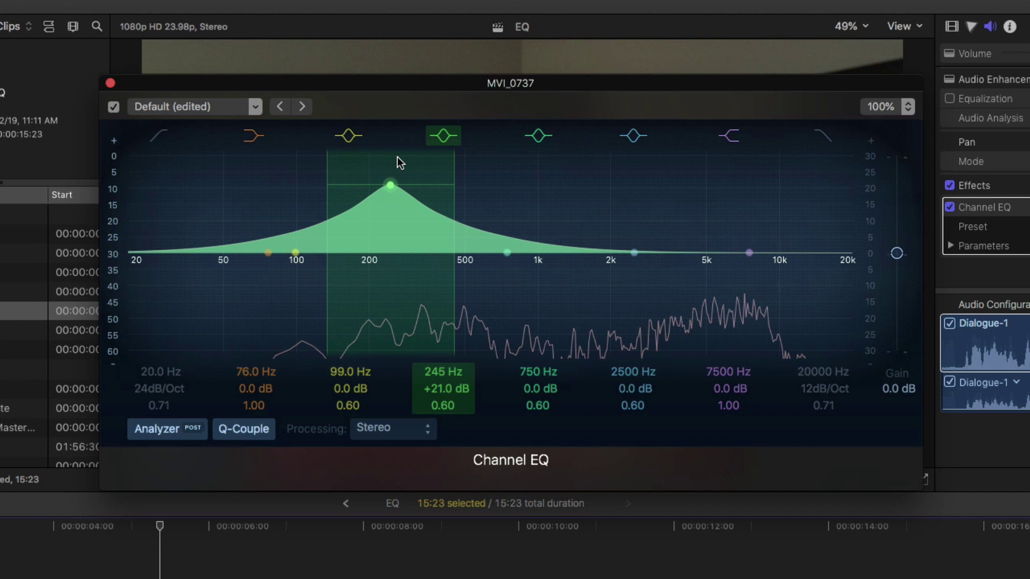
{"action": "left_click", "coordinate": [397, 156], "text": "alt"}
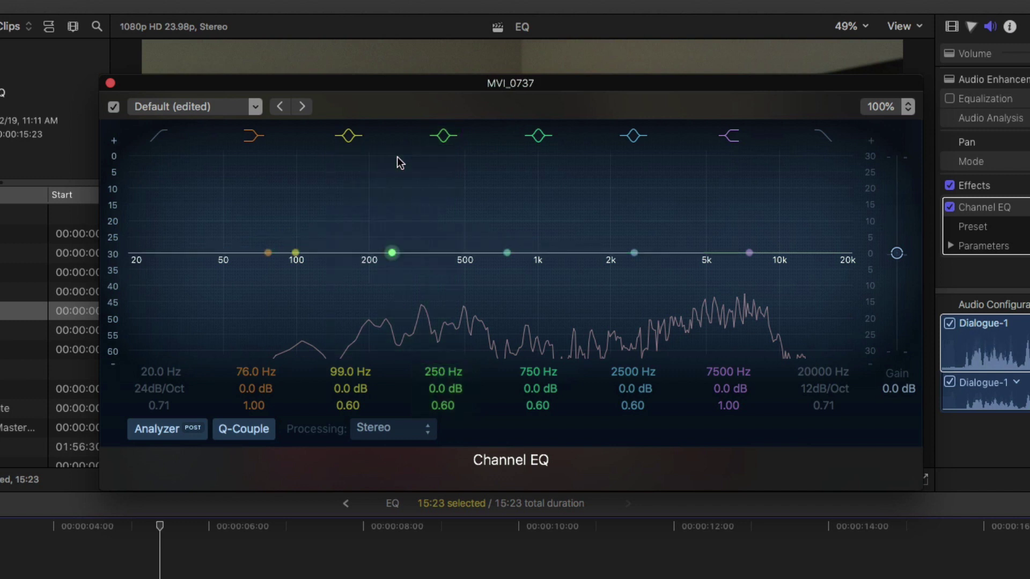
{"action": "left_click", "coordinate": [414, 429]}
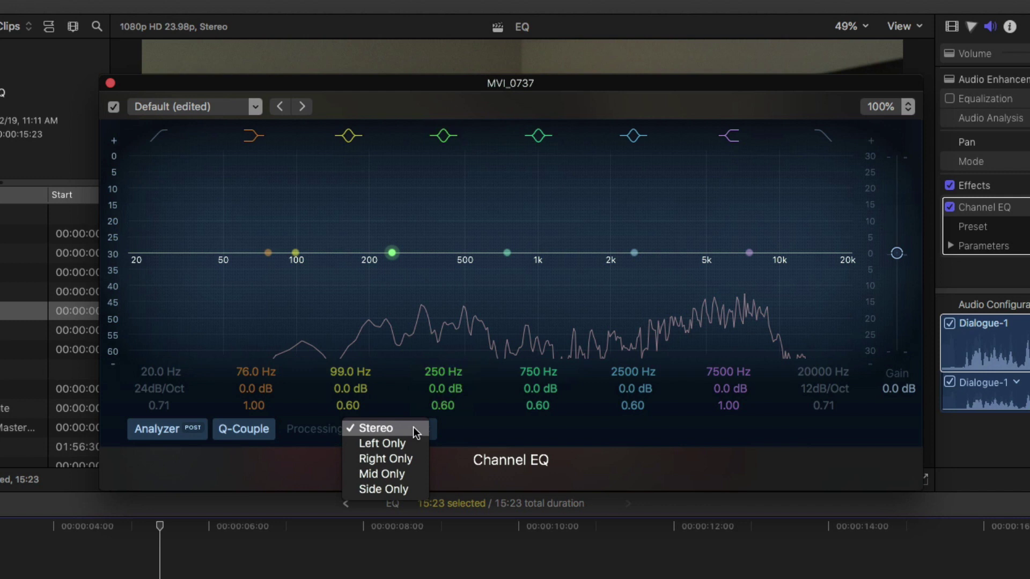
Keep Stereo processing, select a 2:13 range on the clip, and play it with Loop Playback on.
{"action": "left_click", "coordinate": [449, 432]}
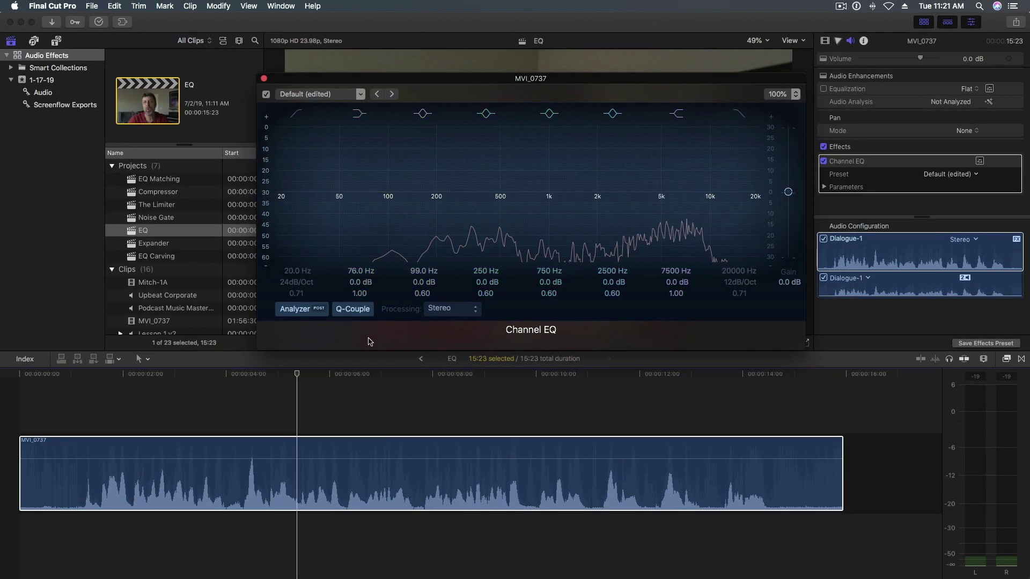
{"action": "key", "text": "r"}
{"action": "left_click_drag", "start_coordinate": [100, 478], "coordinate": [230, 481]}
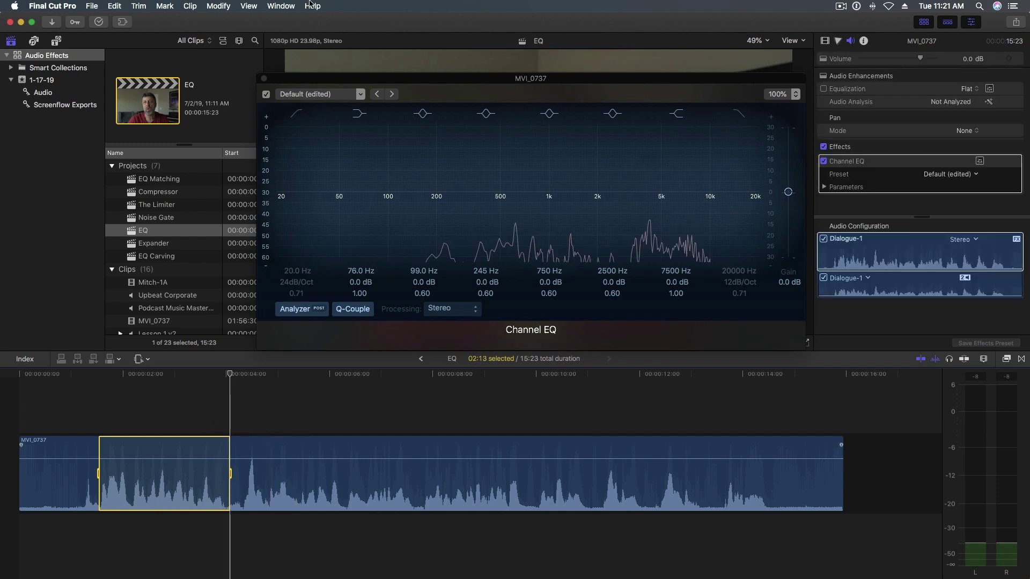
{"action": "left_click", "coordinate": [248, 6]}
{"action": "mouse_move", "coordinate": [330, 20]}
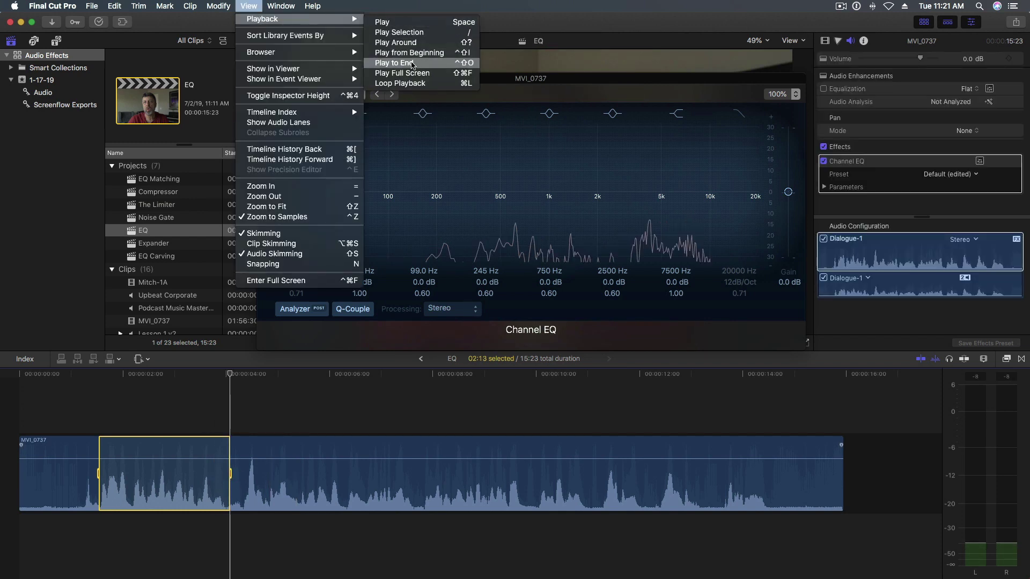
{"action": "left_click", "coordinate": [409, 85]}
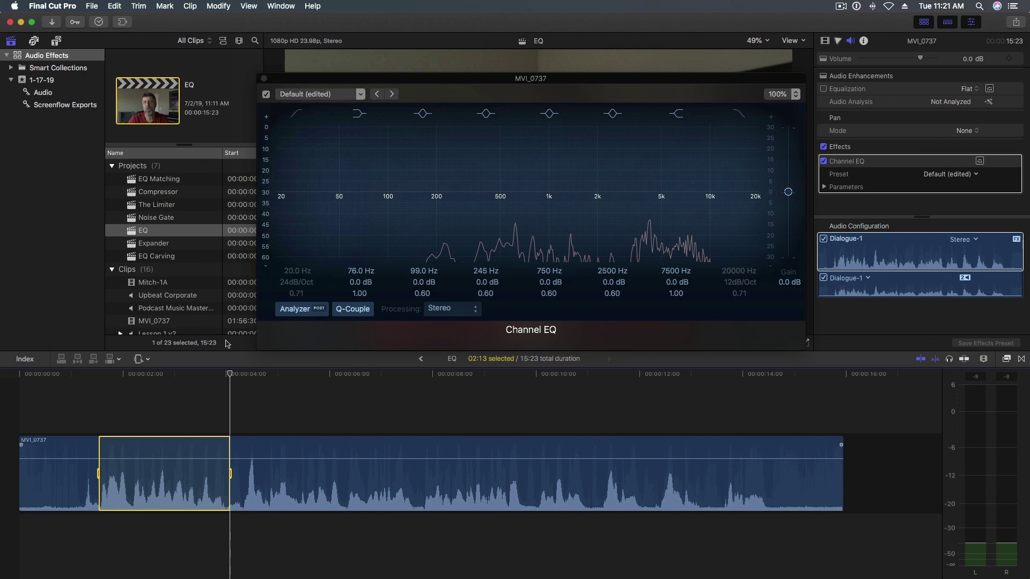
{"action": "key", "text": "slash"}
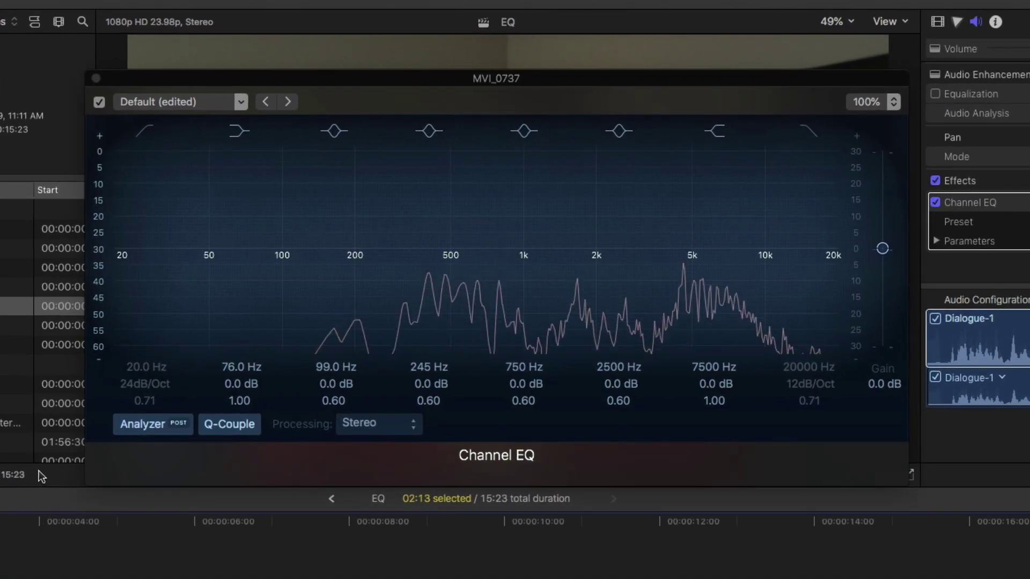
Boost the 245 Hz band to +14.5 dB around 240 Hz with a broad Q of 0.23.
{"action": "mouse_move", "coordinate": [379, 226]}
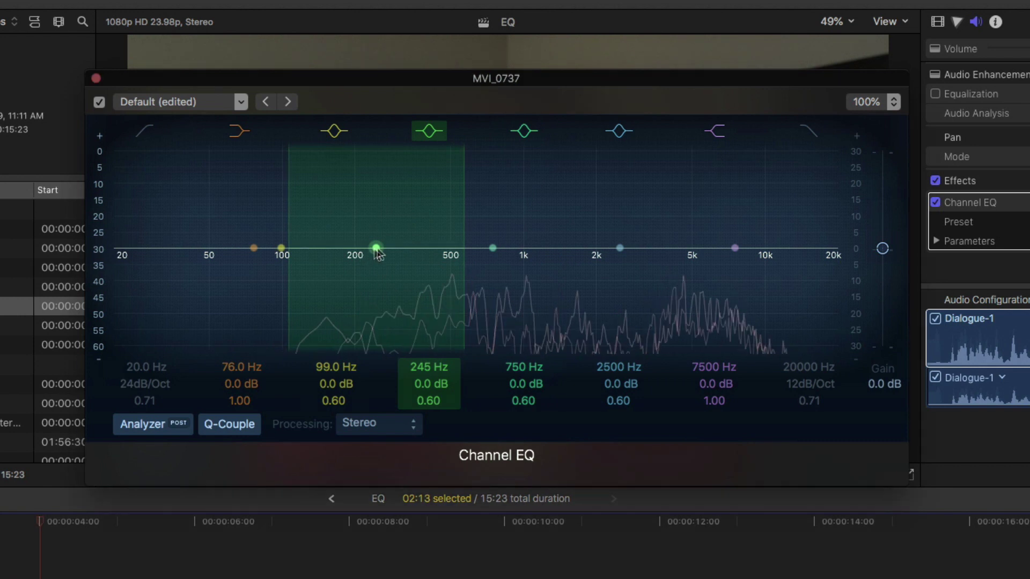
{"action": "left_click_drag", "start_coordinate": [376, 248], "coordinate": [374, 184]}
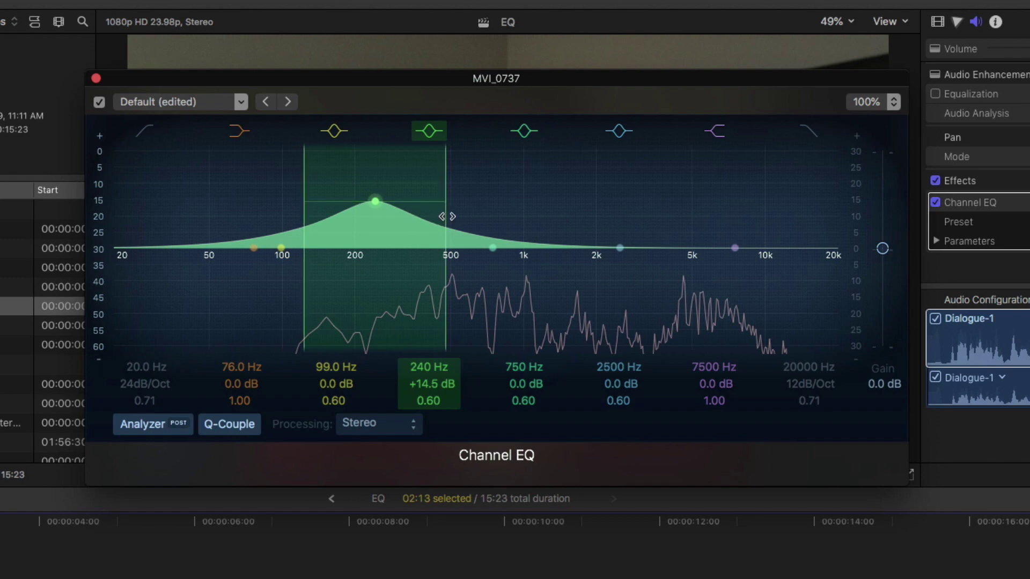
{"action": "left_click_drag", "start_coordinate": [446, 217], "coordinate": [461, 217]}
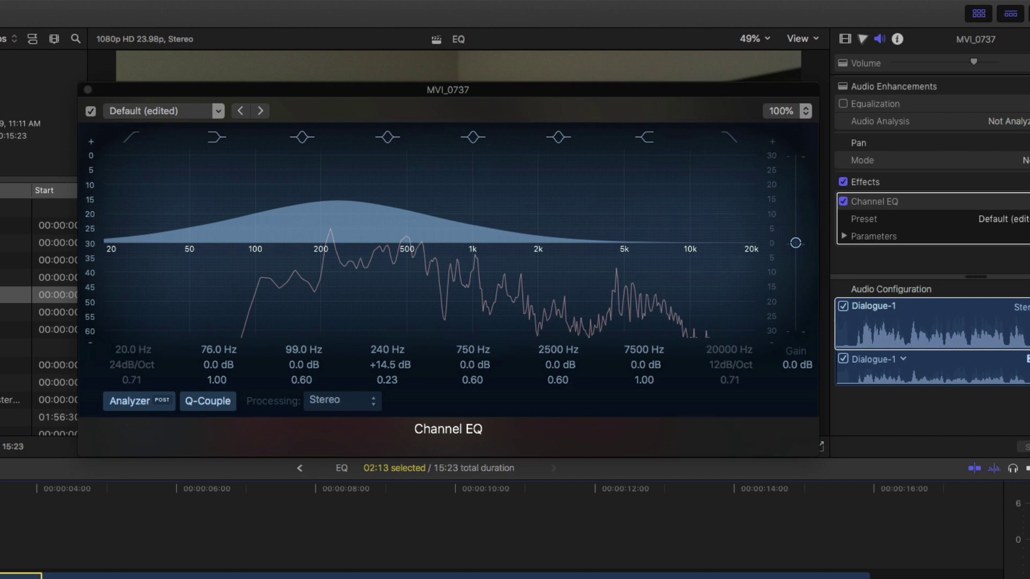
Bypass Channel EQ to compare, re-enable it, and lift the 2500 Hz band to +20 dB.
{"action": "left_click", "coordinate": [843, 201]}
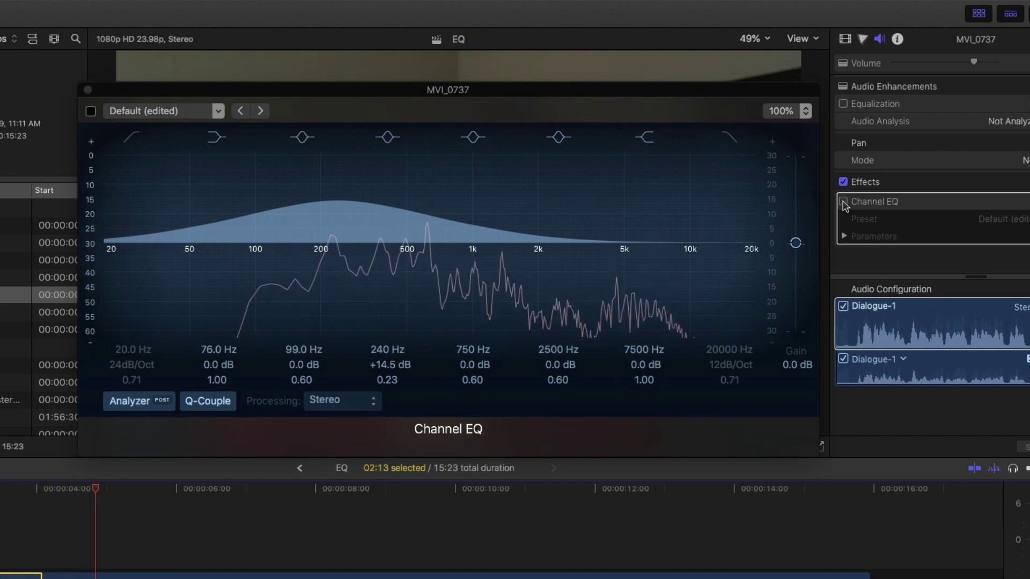
{"action": "left_click", "coordinate": [843, 202]}
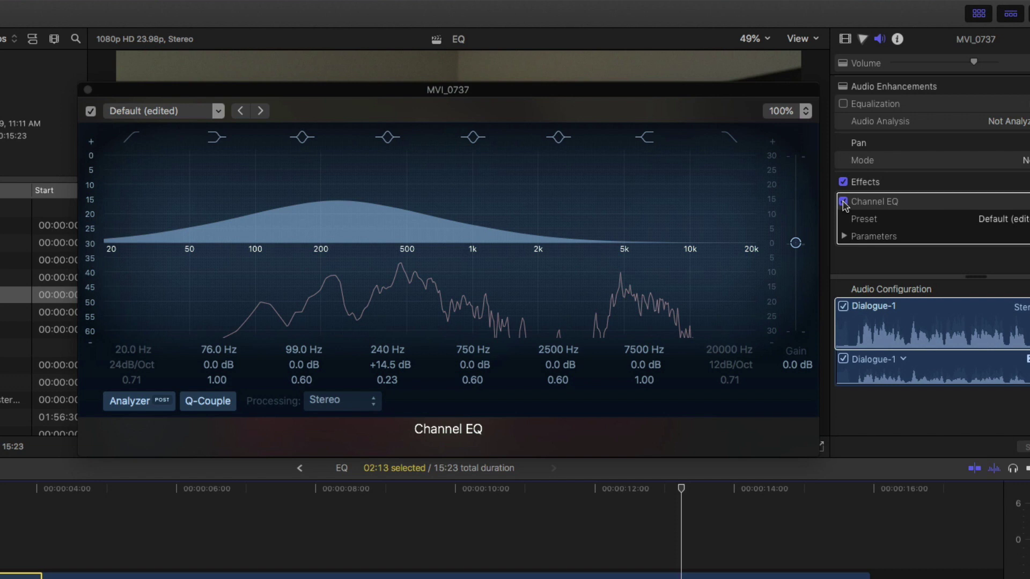
{"action": "left_click_drag", "start_coordinate": [558, 241], "coordinate": [565, 204]}
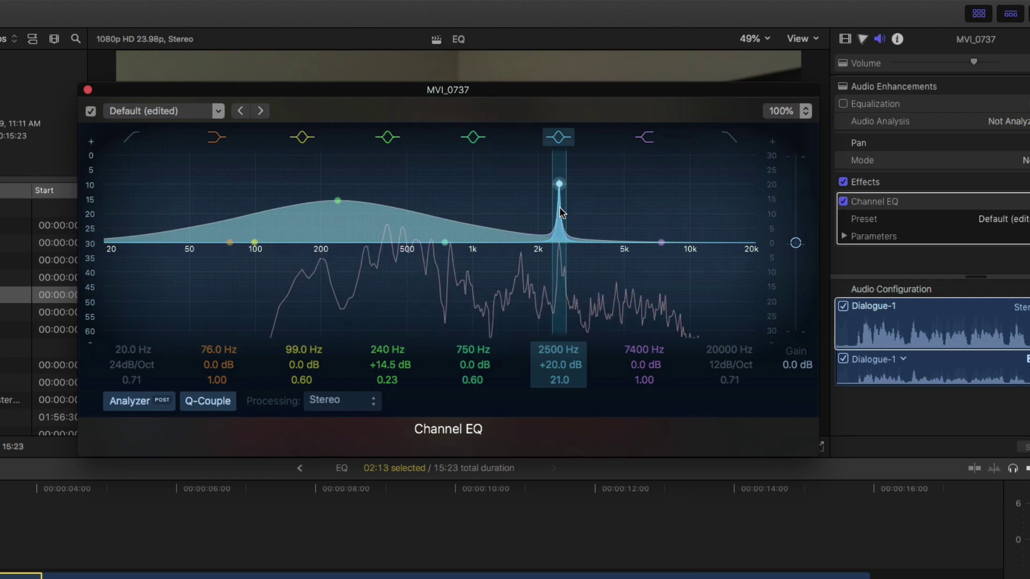
Sweep the narrow peak down to the harsh spot and cut it into a −24 dB notch at 900 Hz.
{"action": "left_click_drag", "start_coordinate": [558, 209], "coordinate": [466, 213]}
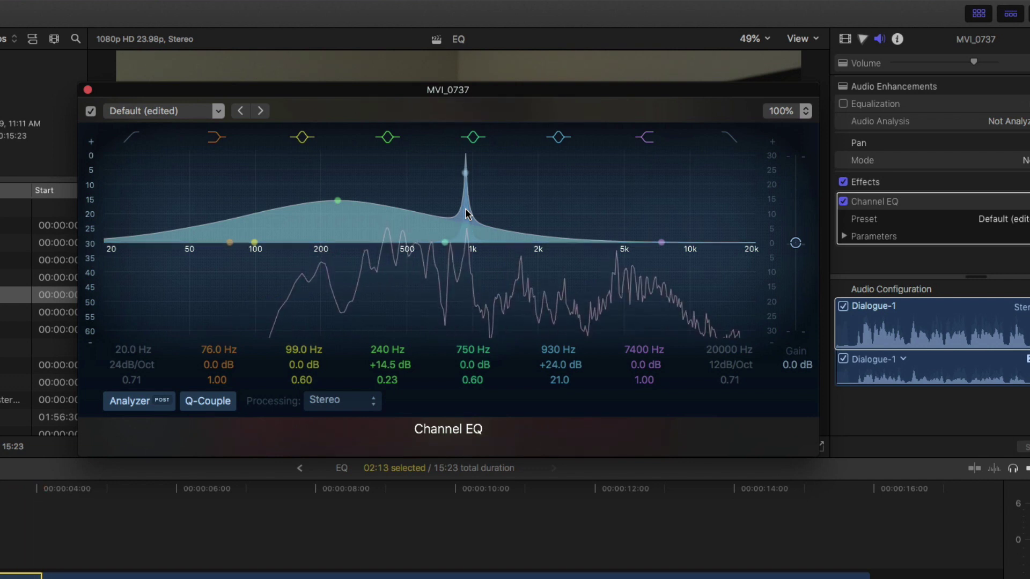
{"action": "left_click_drag", "start_coordinate": [467, 217], "coordinate": [467, 394]}
{"action": "left_click_drag", "start_coordinate": [464, 278], "coordinate": [461, 279]}
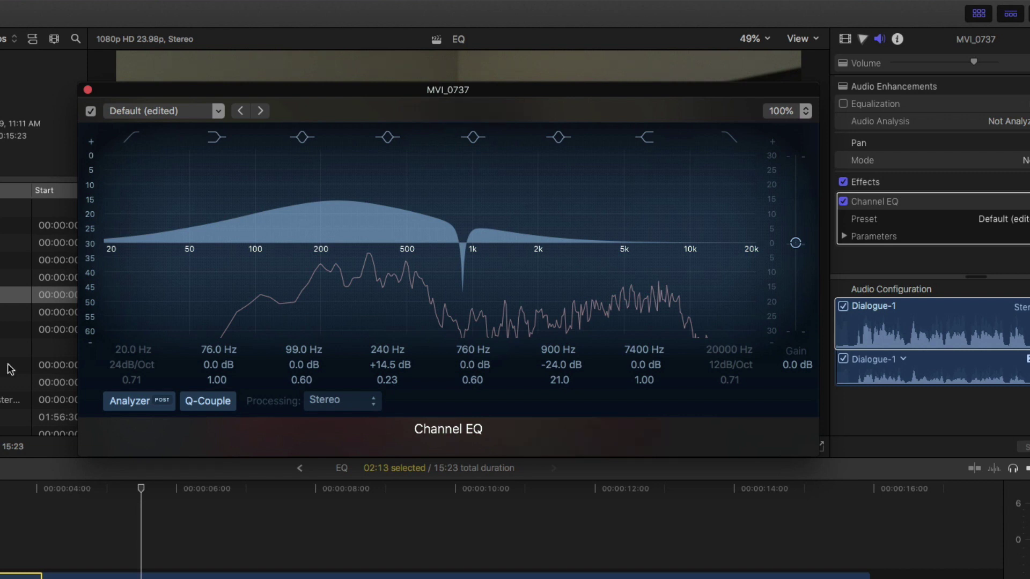
{"action": "left_click", "coordinate": [218, 111]}
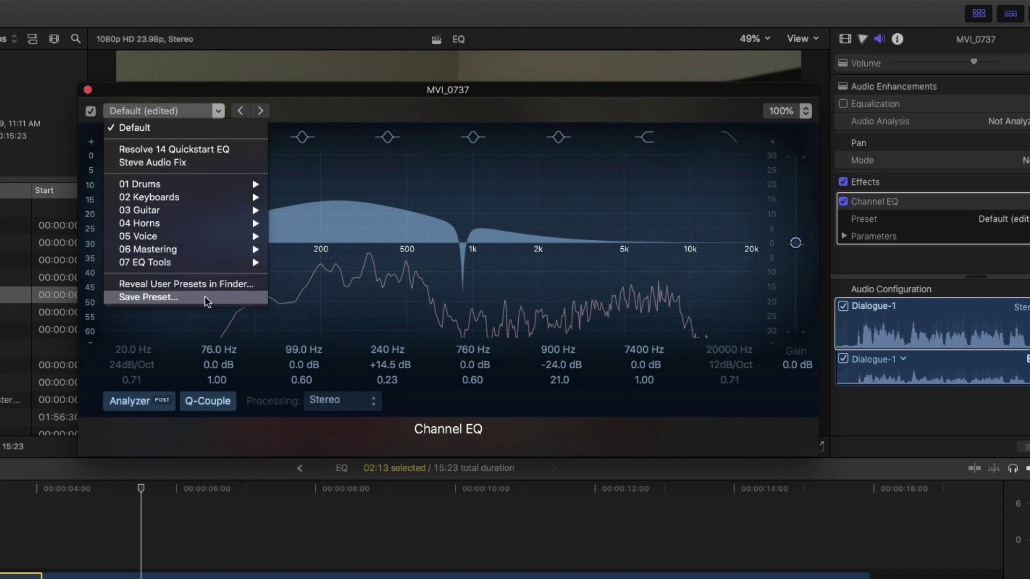
Load the saved user EQ preset, which notches 2000 Hz by −23 dB.
{"action": "left_click", "coordinate": [198, 164]}
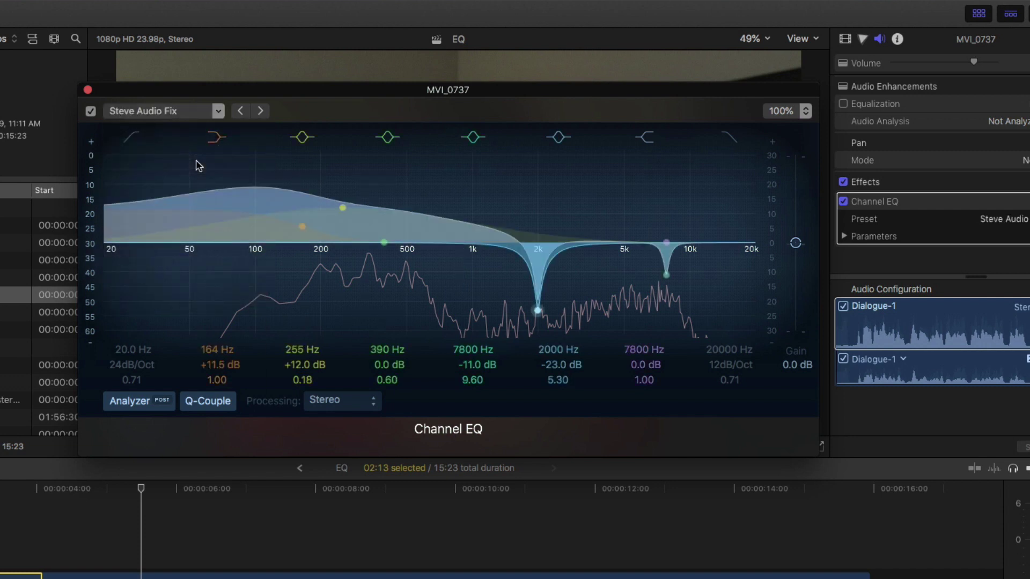